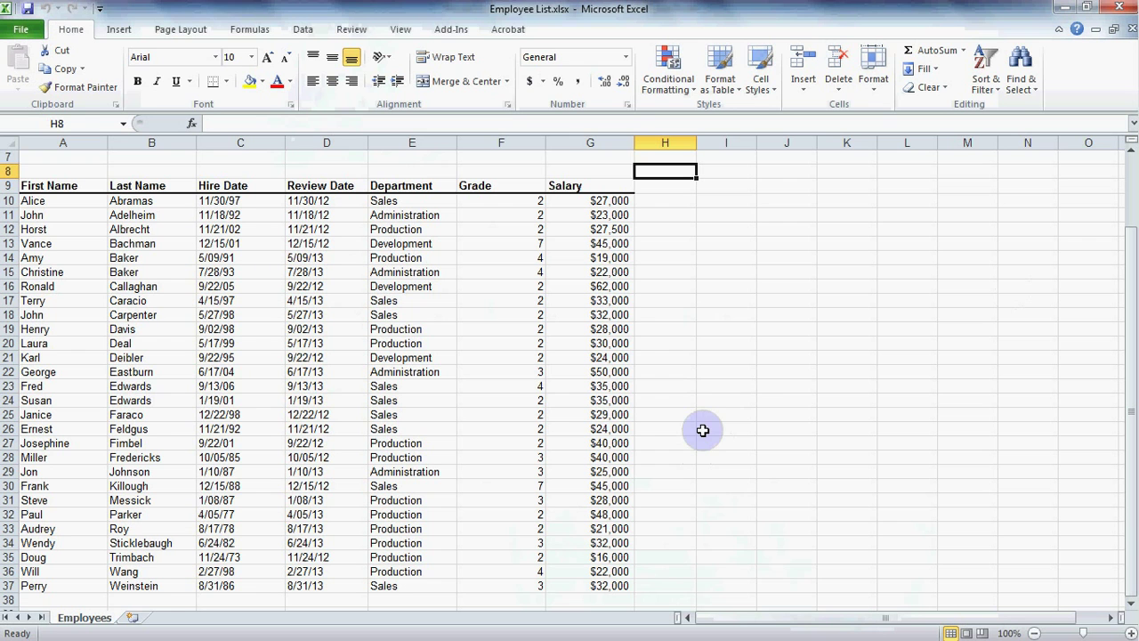
# - Highlight the salaries in G10:G37 that are greater than 30000 using Green Fill with Dark Green Text
pyautogui.click(621, 286)
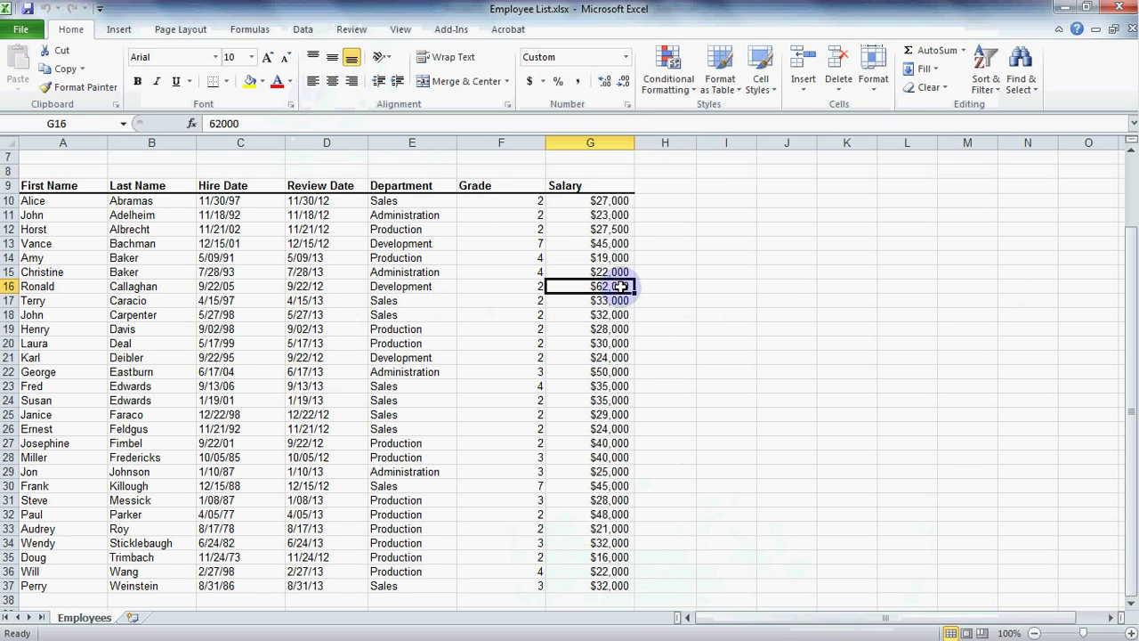
pyautogui.click(621, 315)
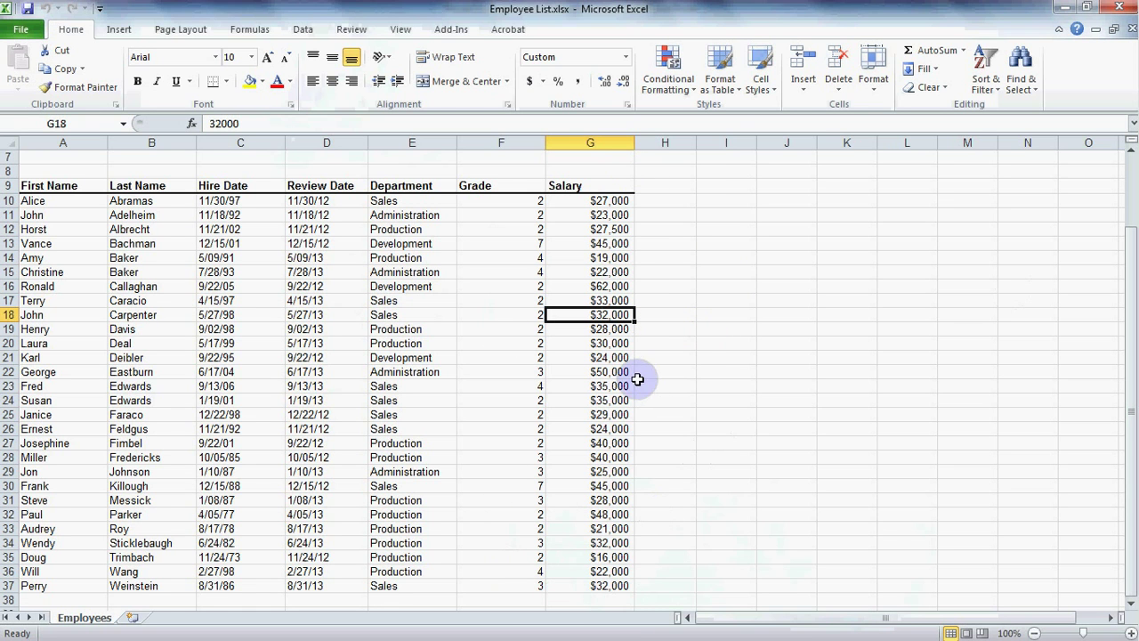
pyautogui.moveTo(587, 199); pyautogui.dragTo(593, 581)
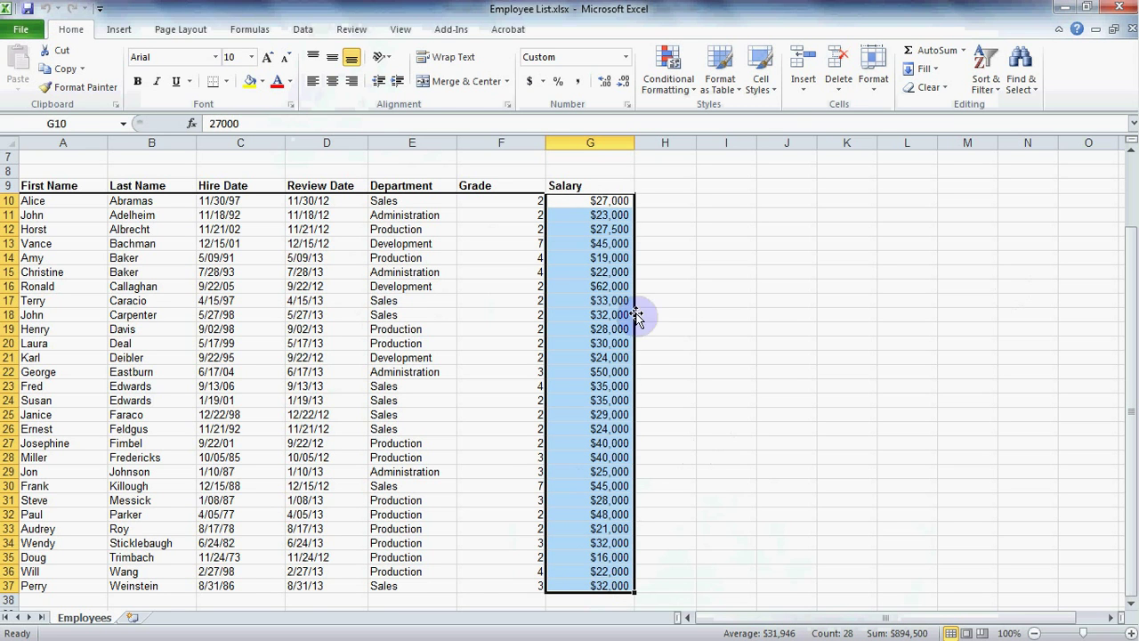
pyautogui.click(679, 81)
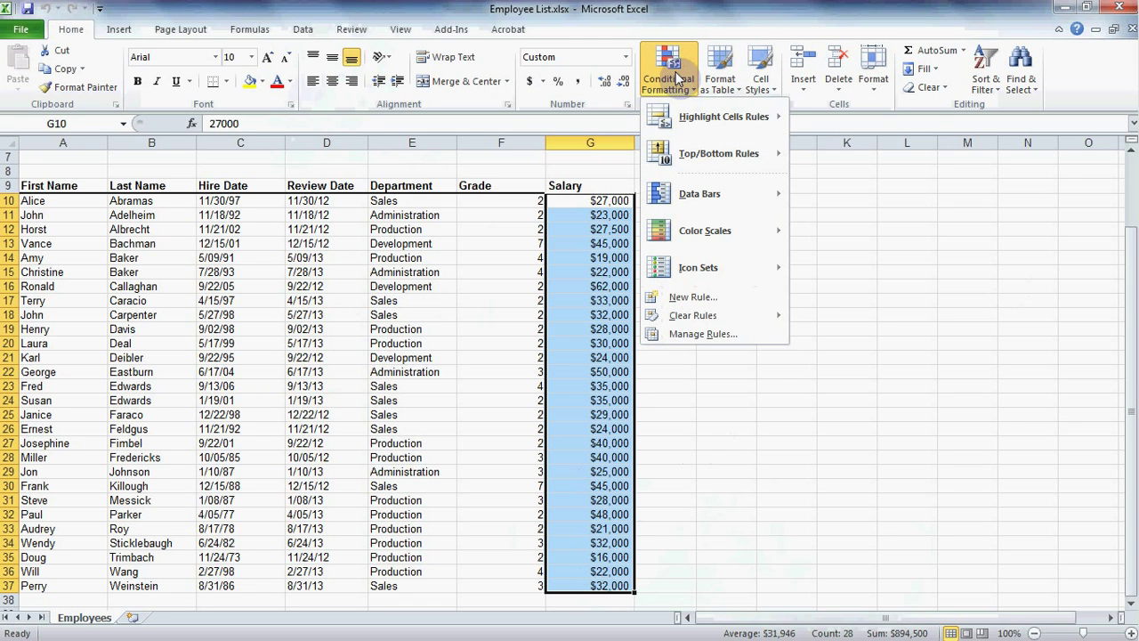
pyautogui.moveTo(693, 118)
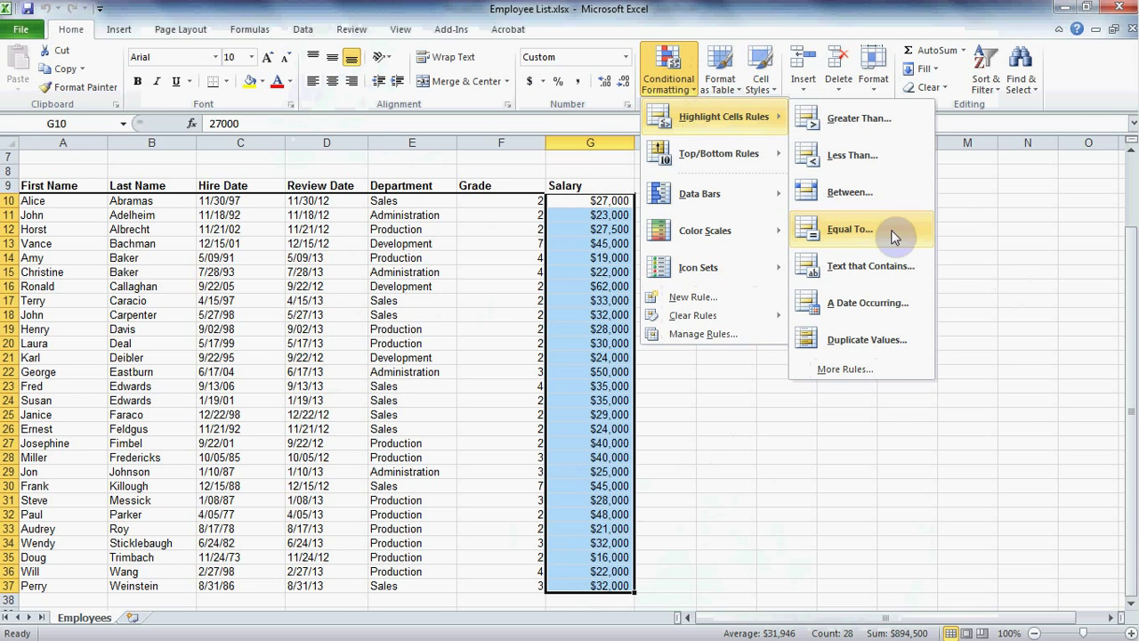
pyautogui.click(893, 125)
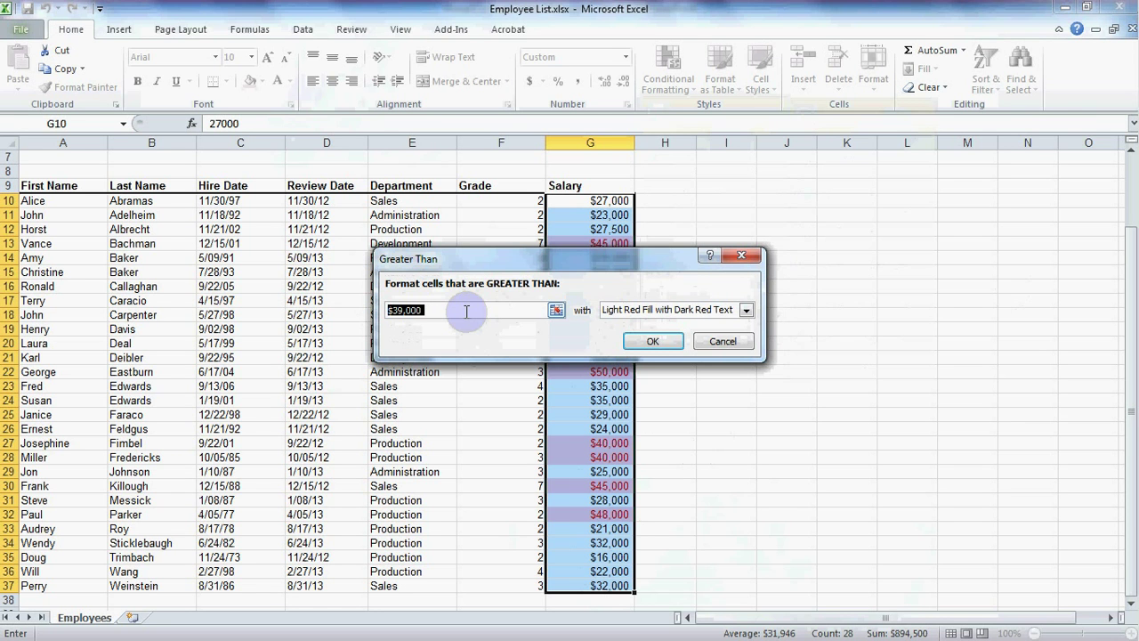
pyautogui.press('BackSpace')
pyautogui.write('30000')
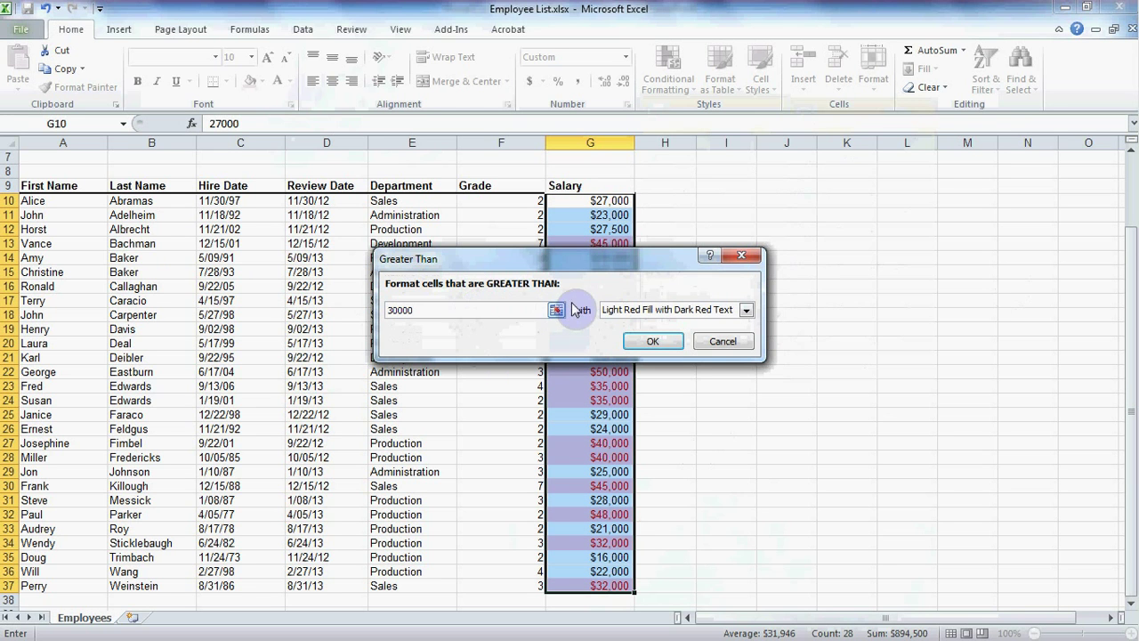
pyautogui.click(746, 311)
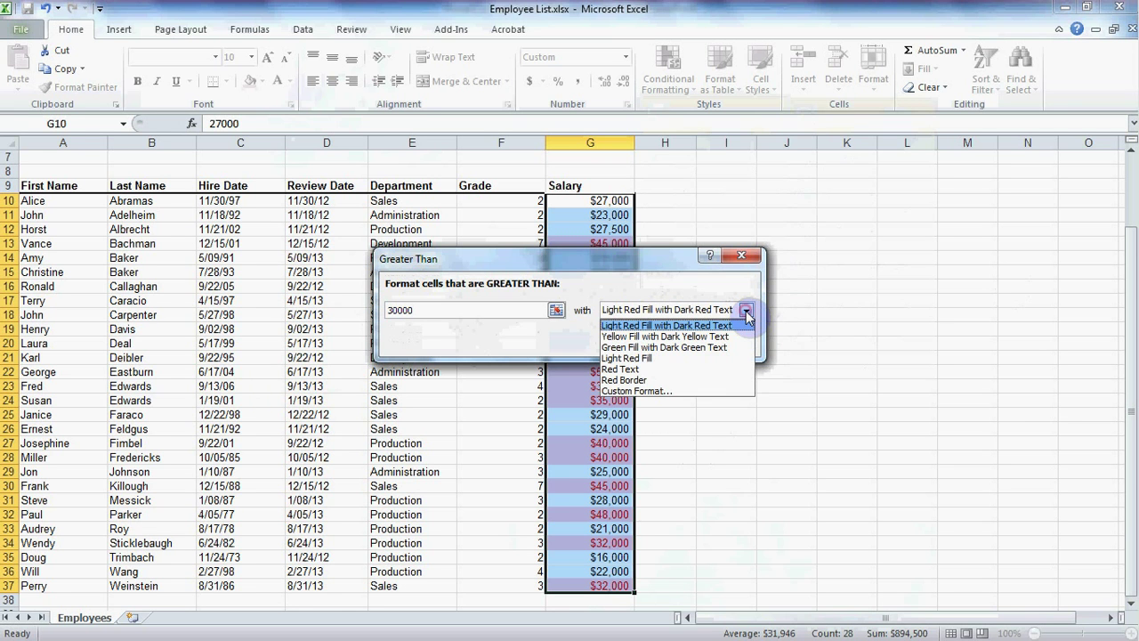
pyautogui.click(717, 348)
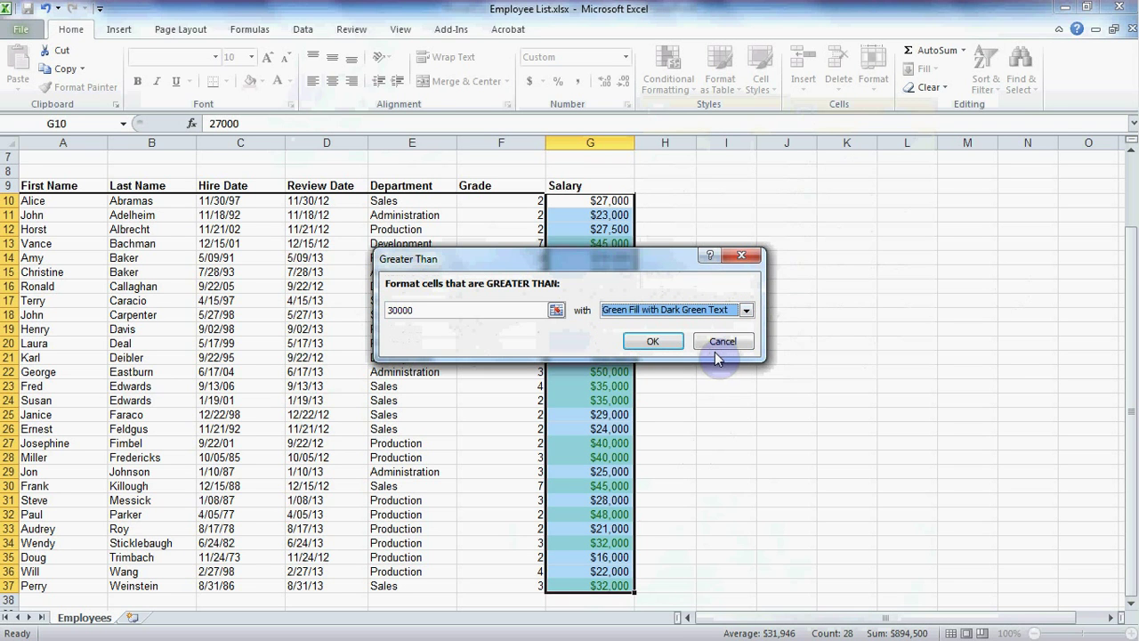
pyautogui.click(655, 343)
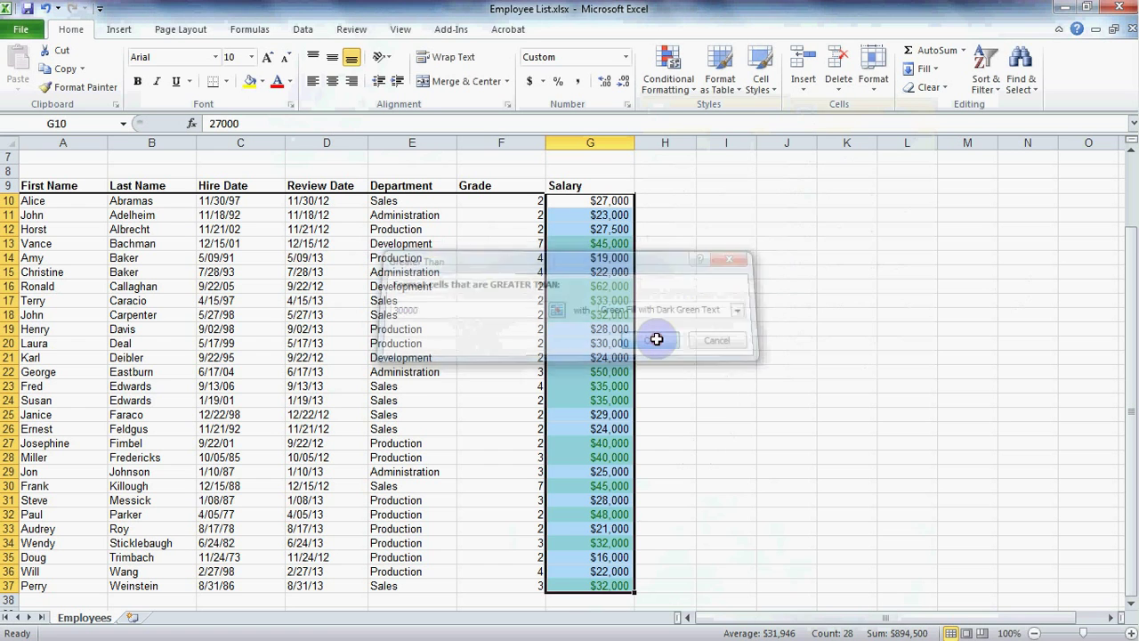
pyautogui.click(662, 272)
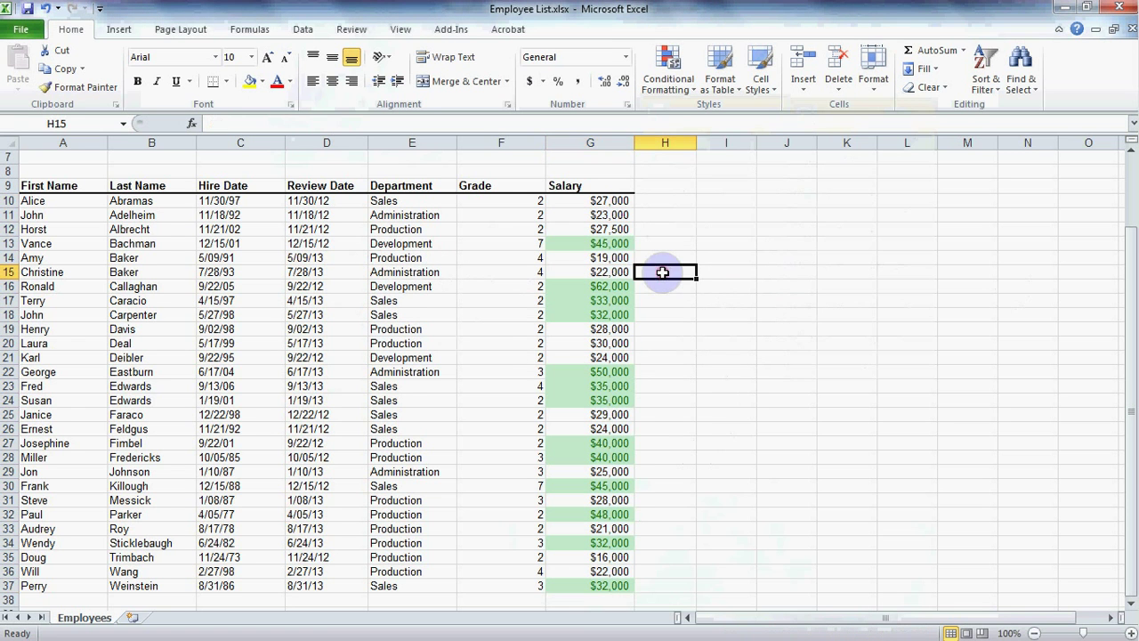
# - Change the first employee's salary in cell G10 to 32000
pyautogui.click(619, 243)
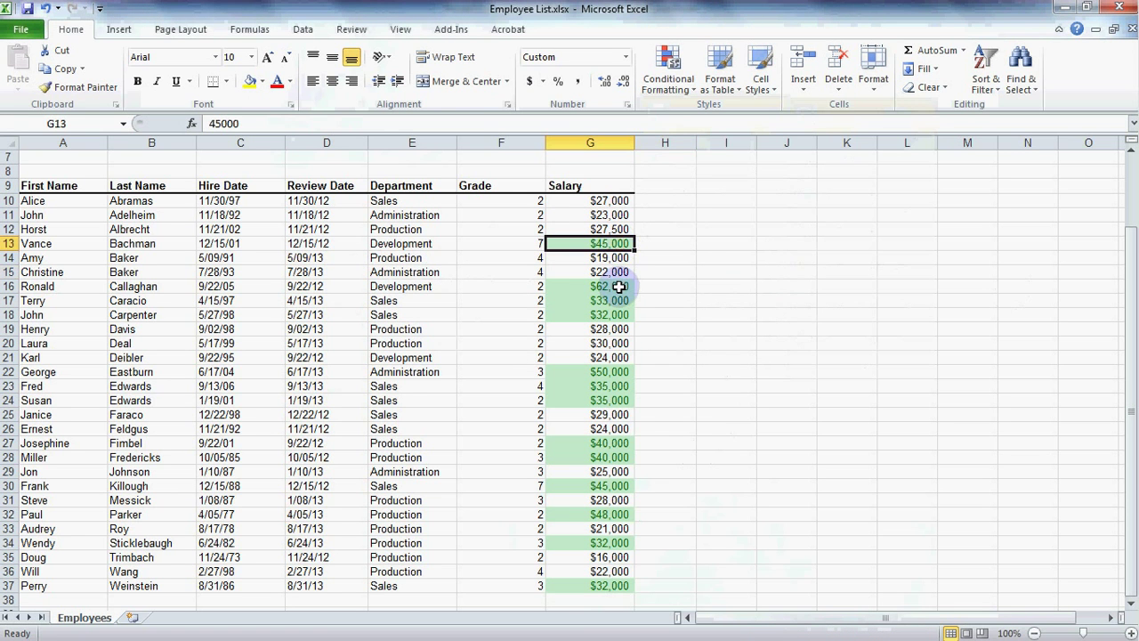
pyautogui.click(619, 285)
pyautogui.click(618, 300)
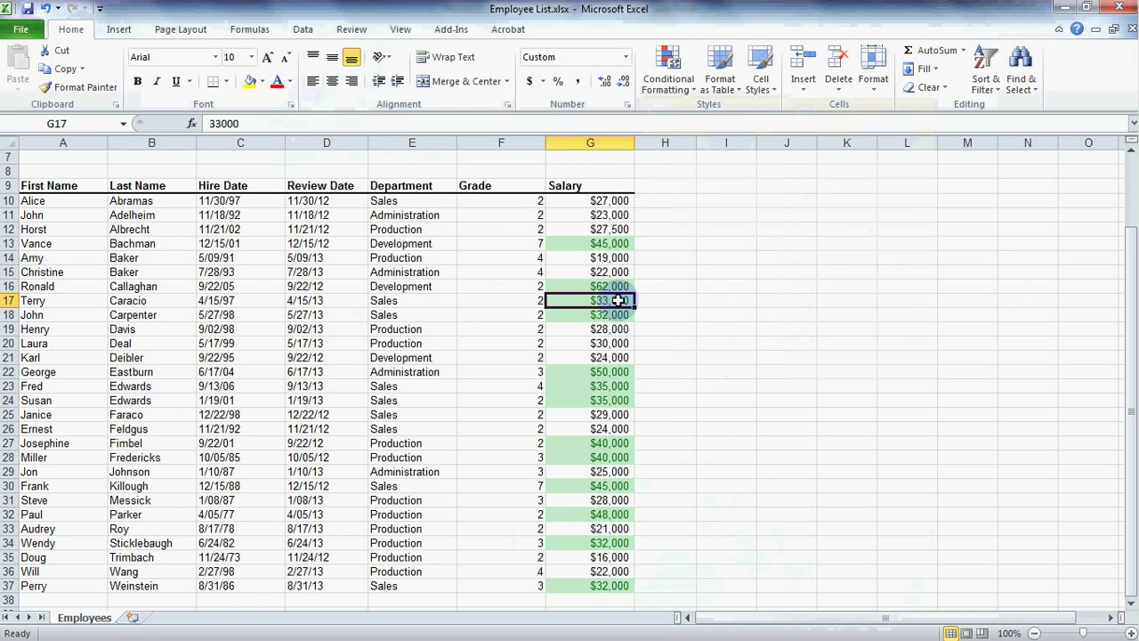
pyautogui.click(612, 202)
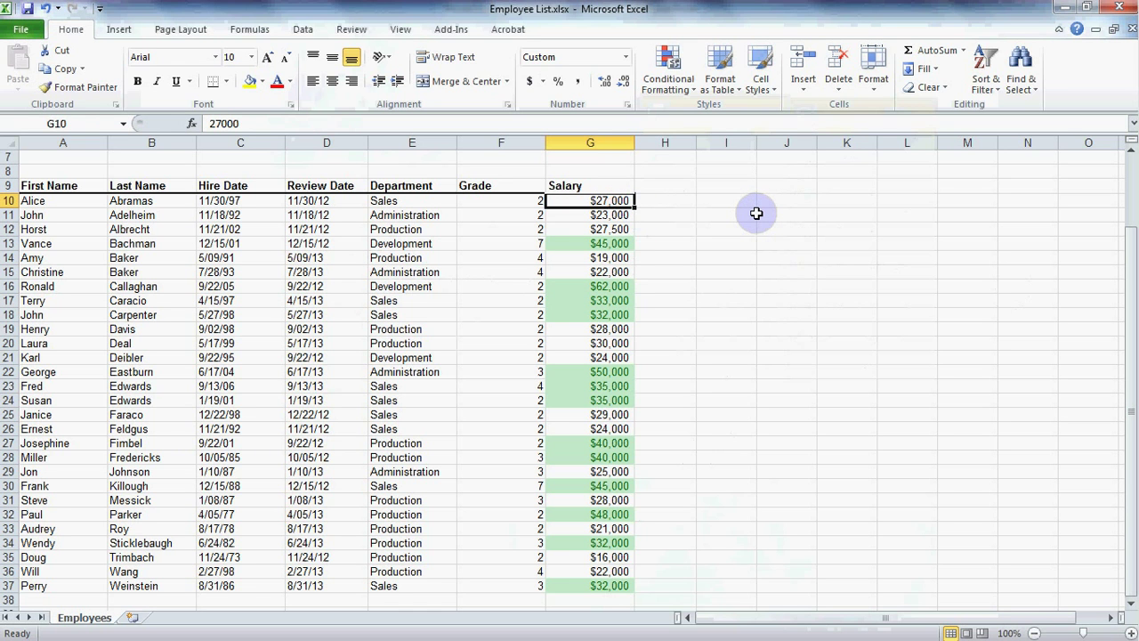
pyautogui.write('32000')
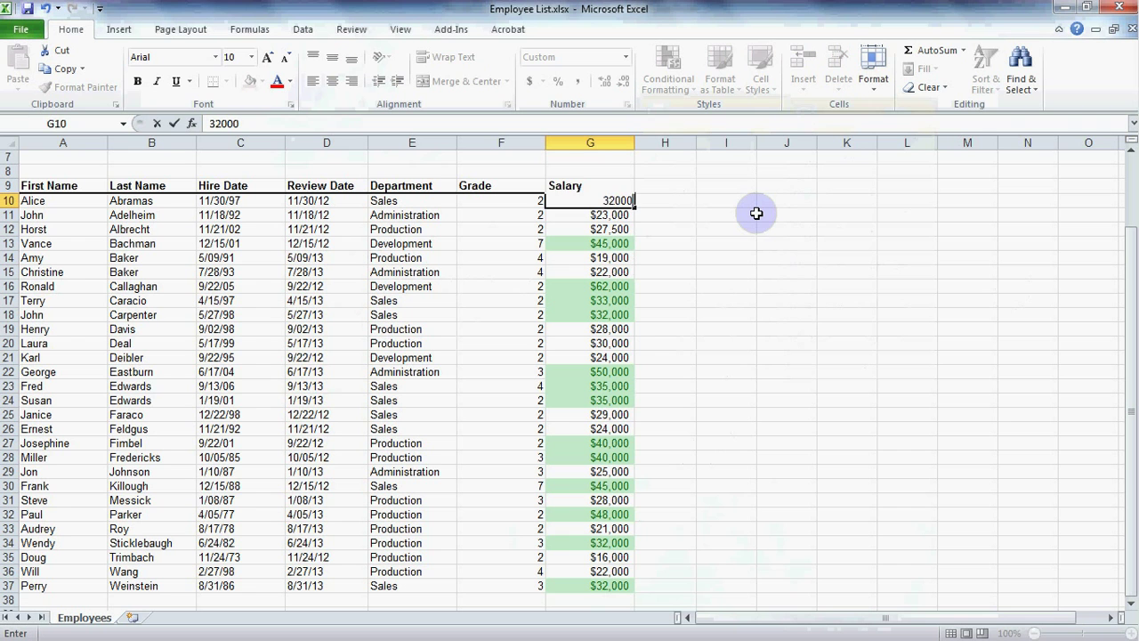
pyautogui.press('Return')
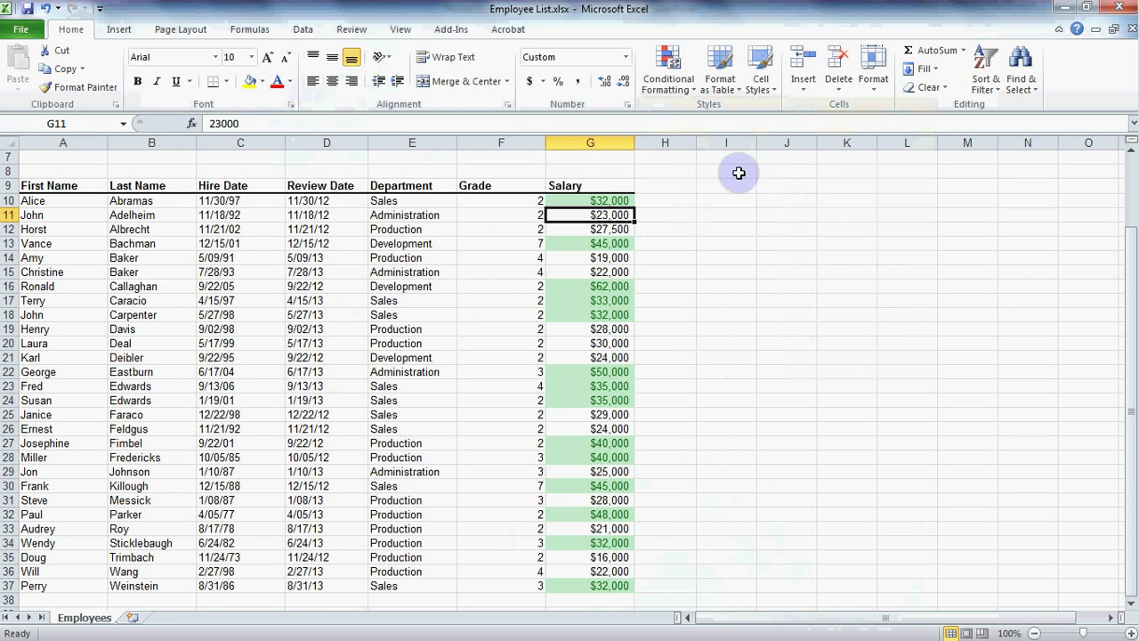
# - Clear the conditional formatting rules from the entire sheet
pyautogui.click(678, 62)
pyautogui.moveTo(704, 323)
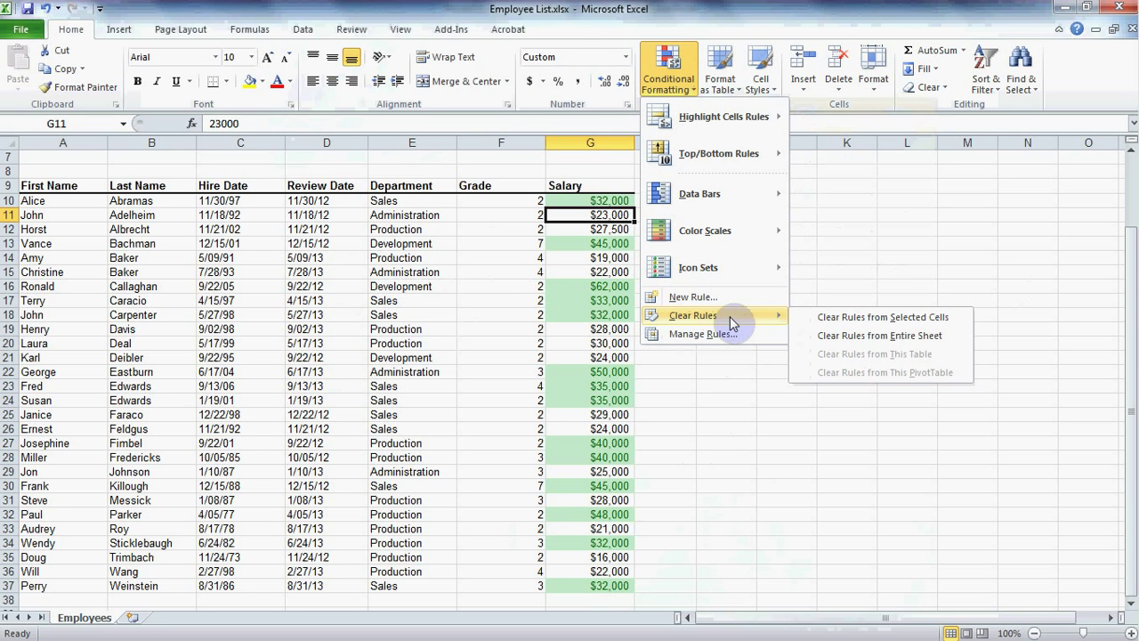
pyautogui.click(937, 334)
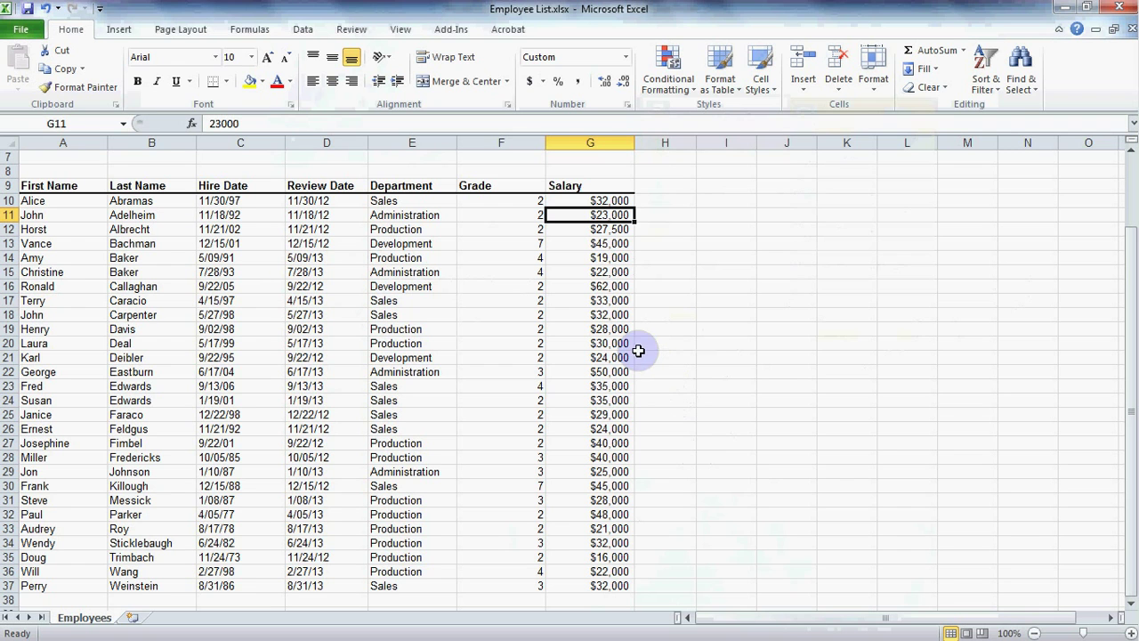
# - Apply the colored three-arrow directional icon set to the salaries in G10:G37
pyautogui.moveTo(591, 199); pyautogui.dragTo(601, 584)
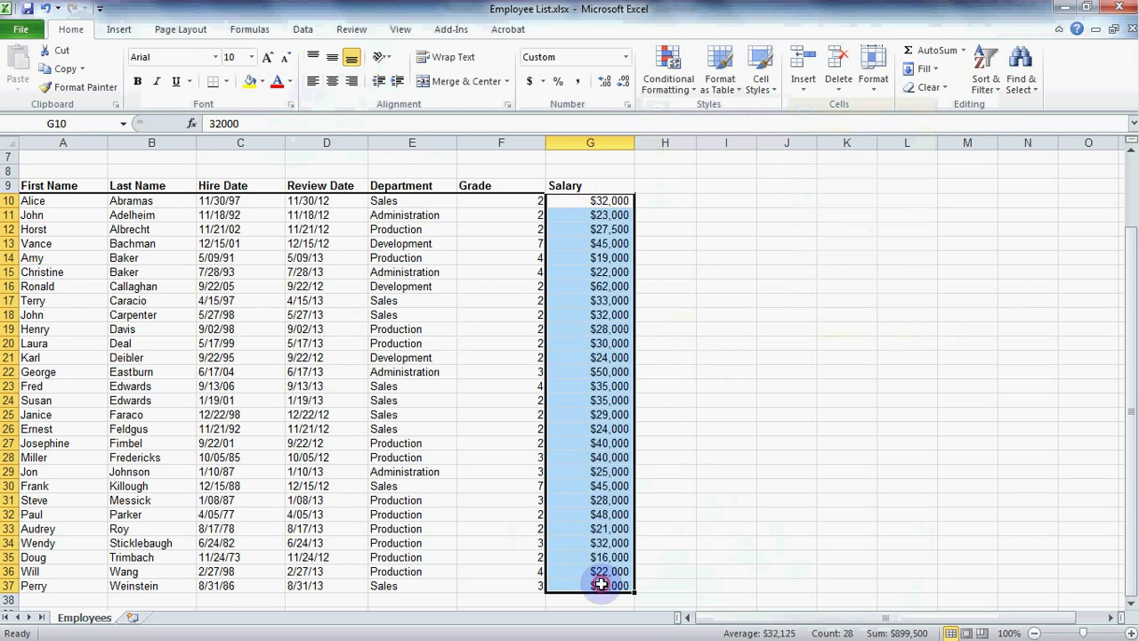
pyautogui.click(680, 82)
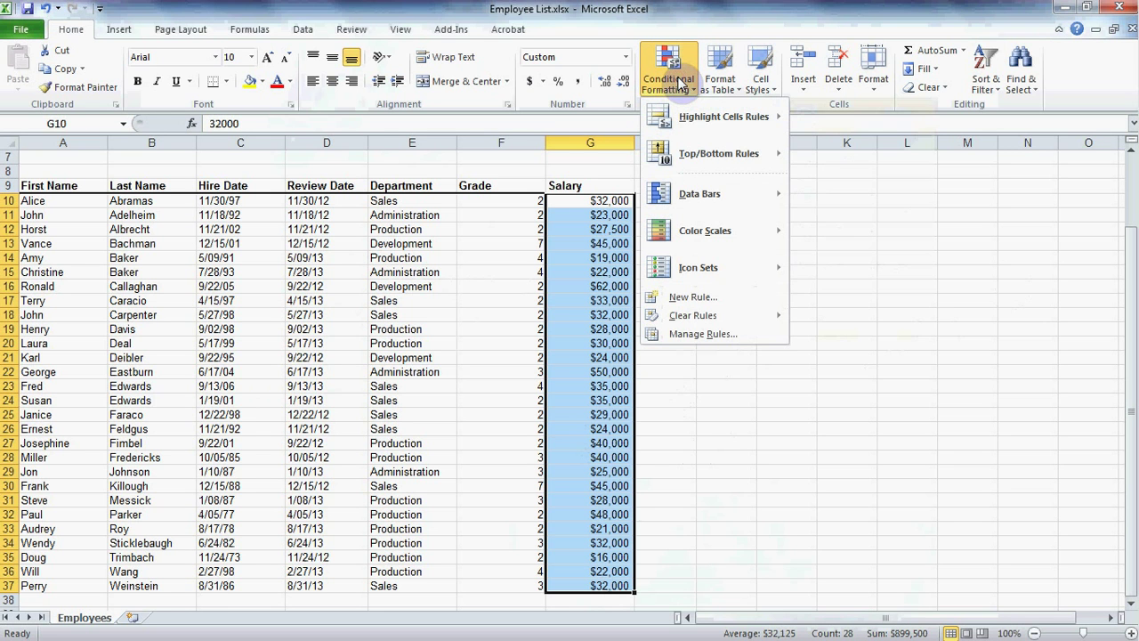
pyautogui.moveTo(697, 156)
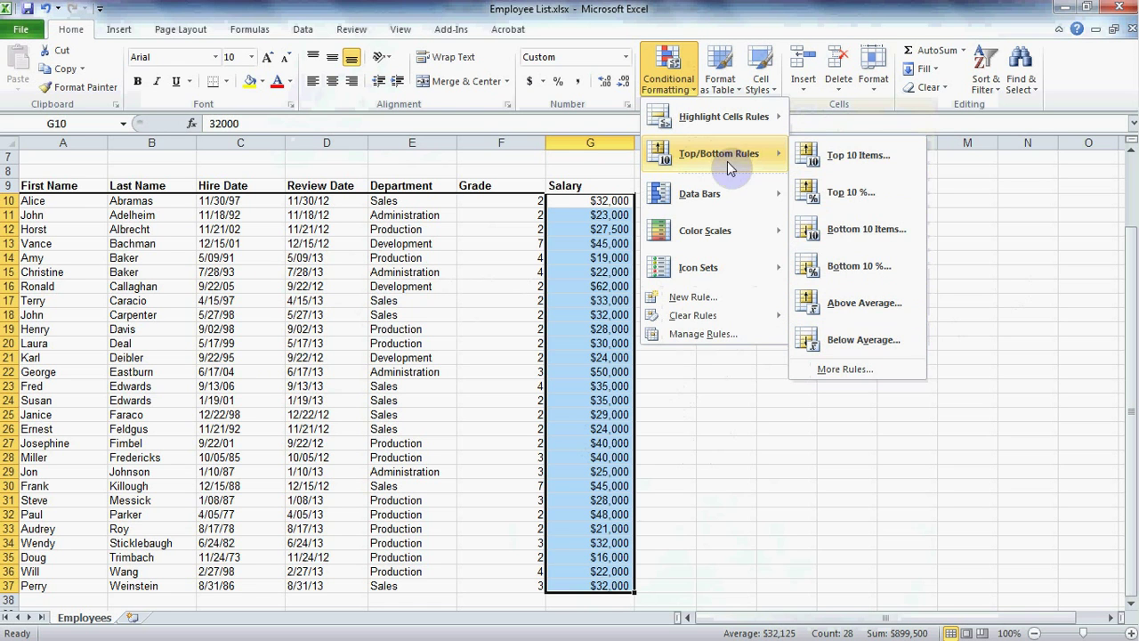
pyautogui.moveTo(727, 191)
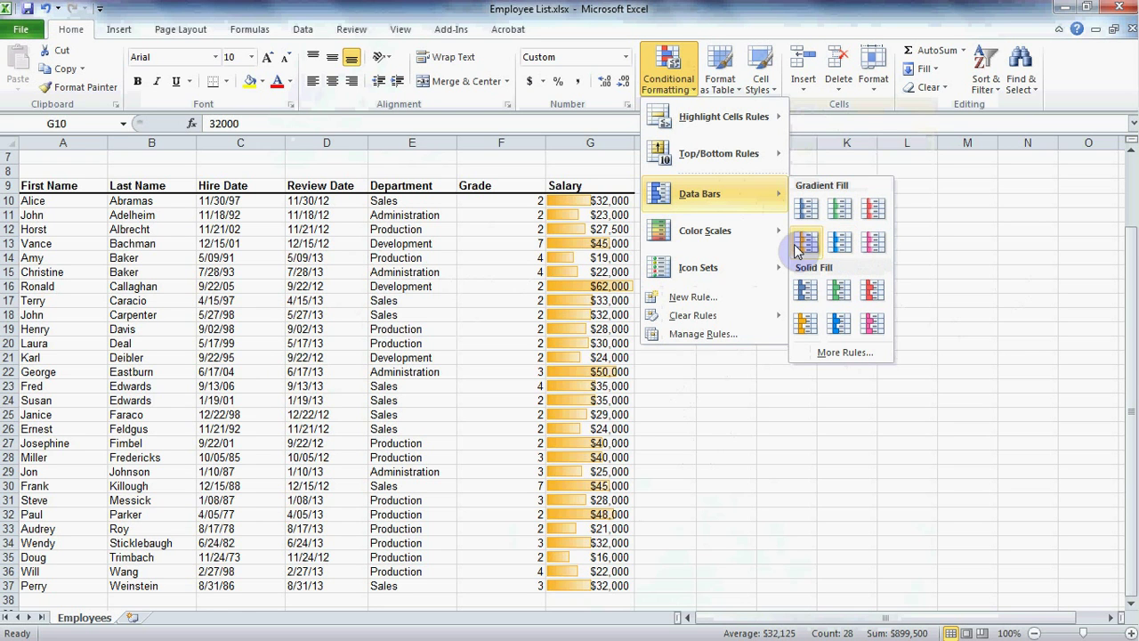
pyautogui.moveTo(743, 231)
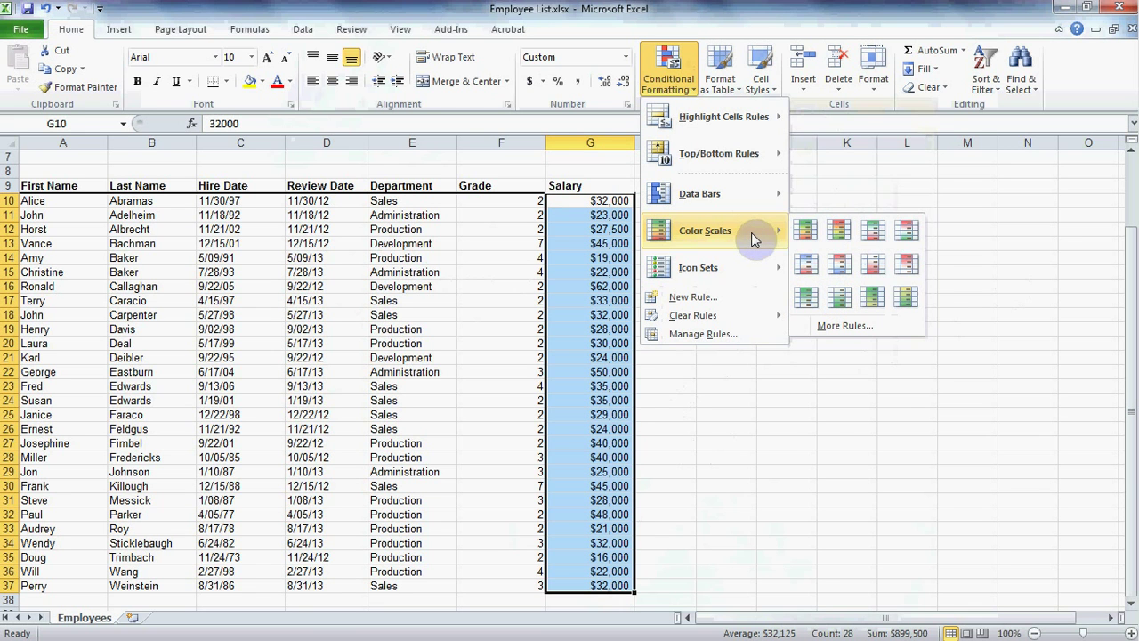
pyautogui.moveTo(737, 273)
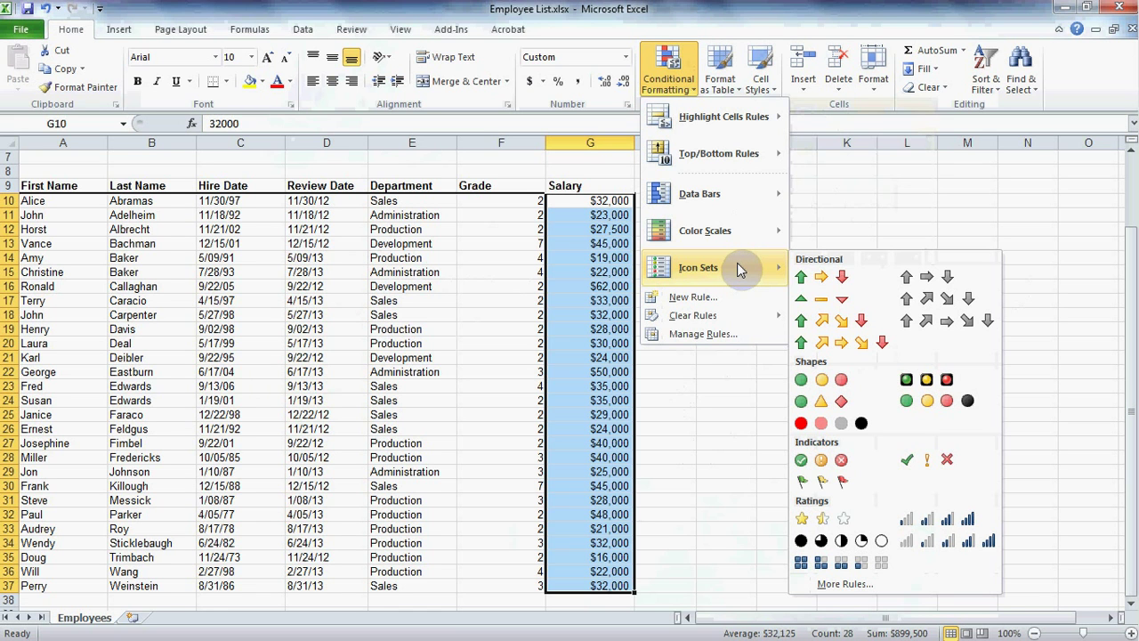
pyautogui.click(859, 281)
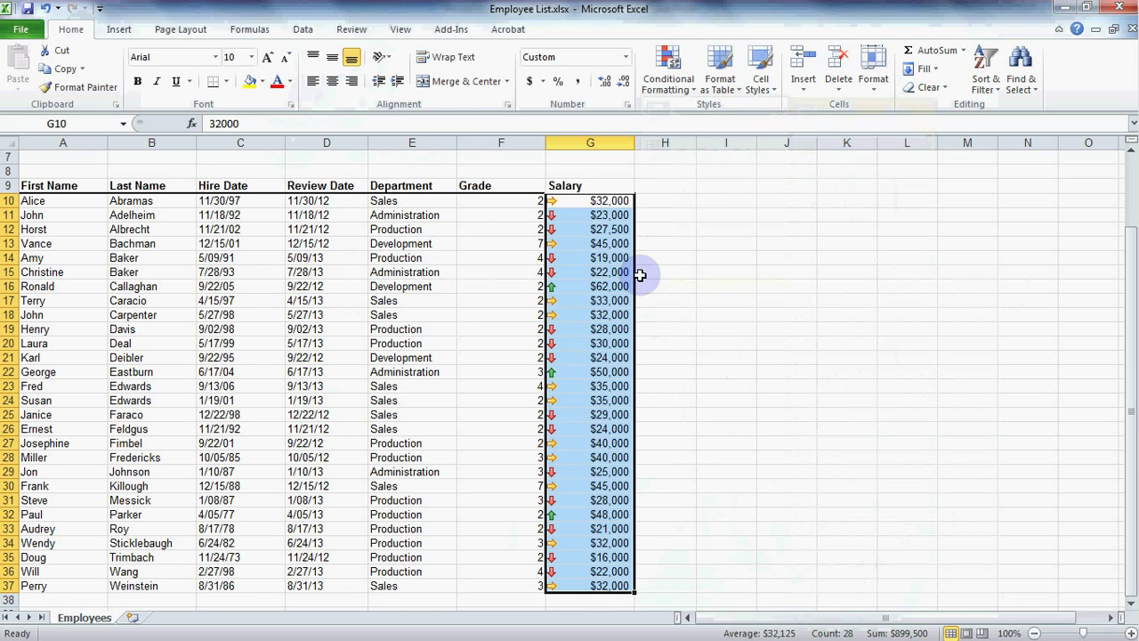
pyautogui.click(615, 287)
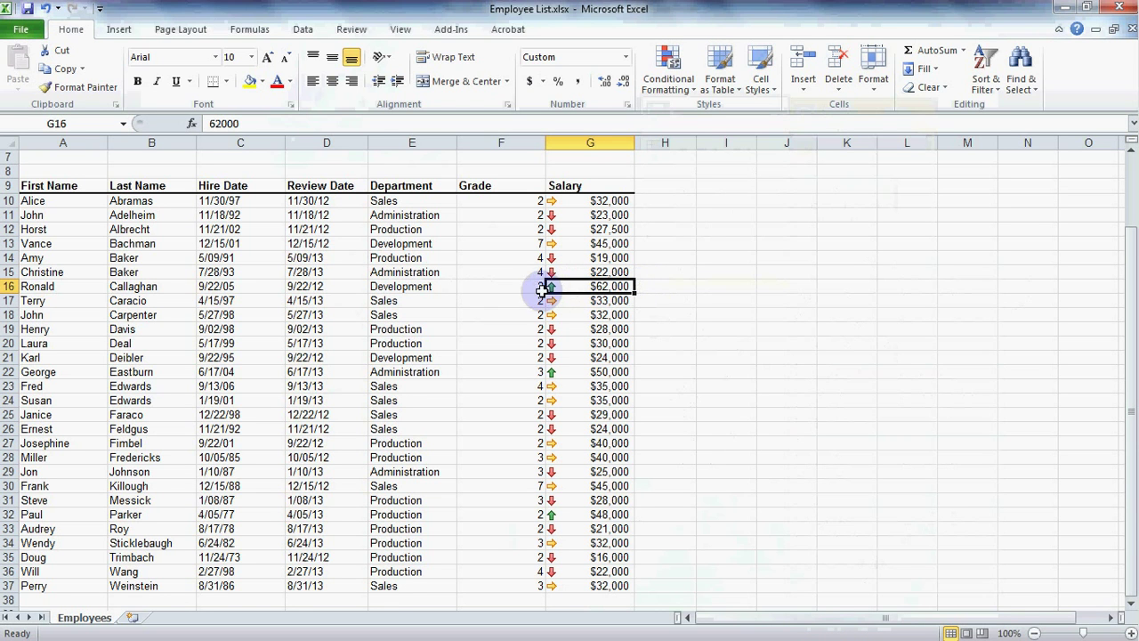
pyautogui.click(612, 258)
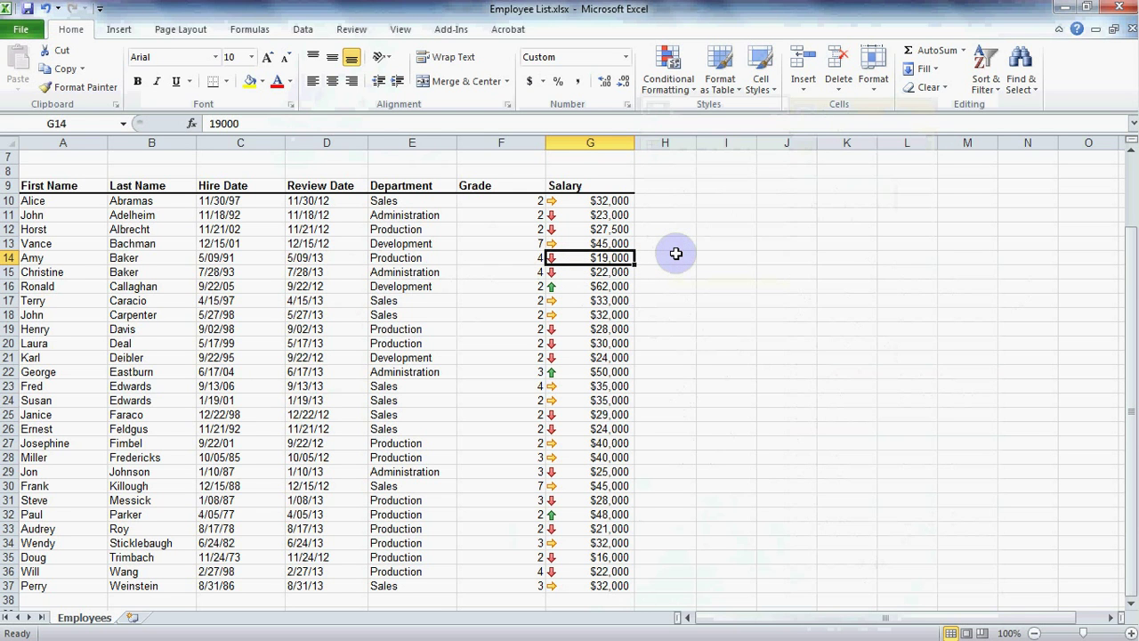
# - Show the conditional formatting rules for this worksheet and examine the settings of the icon set rule on the salaries
pyautogui.click(676, 74)
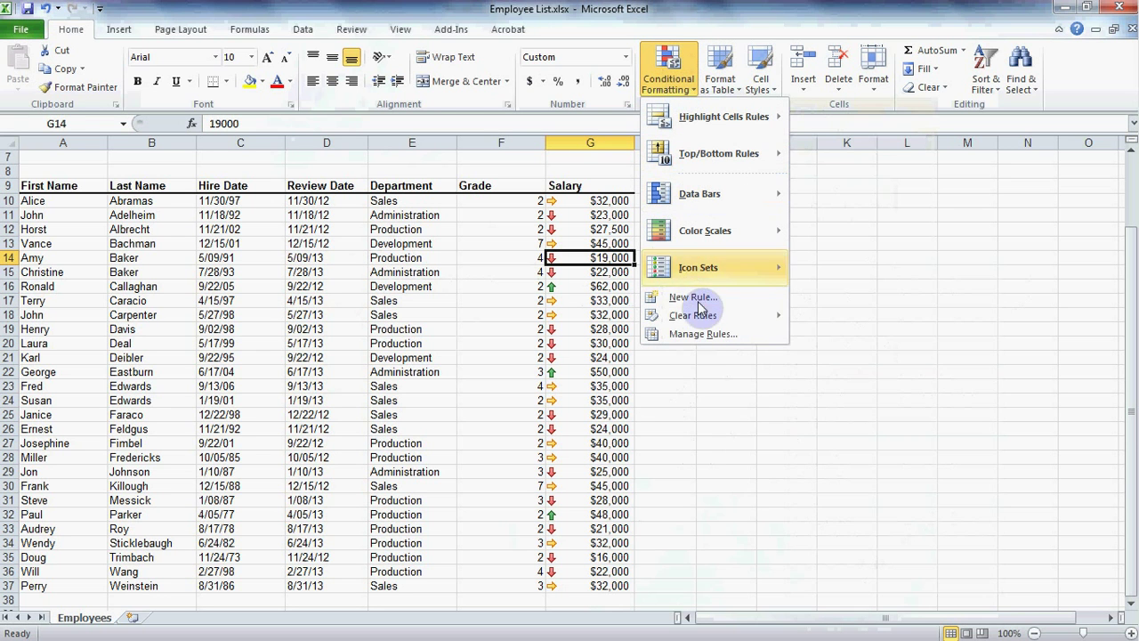
pyautogui.click(748, 337)
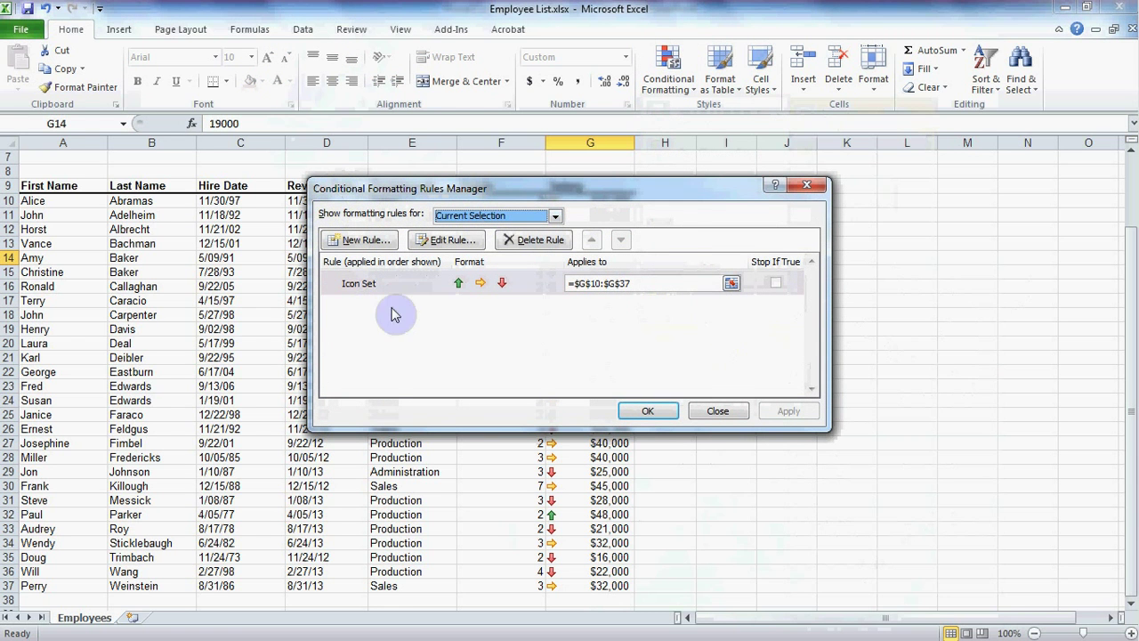
pyautogui.click(553, 216)
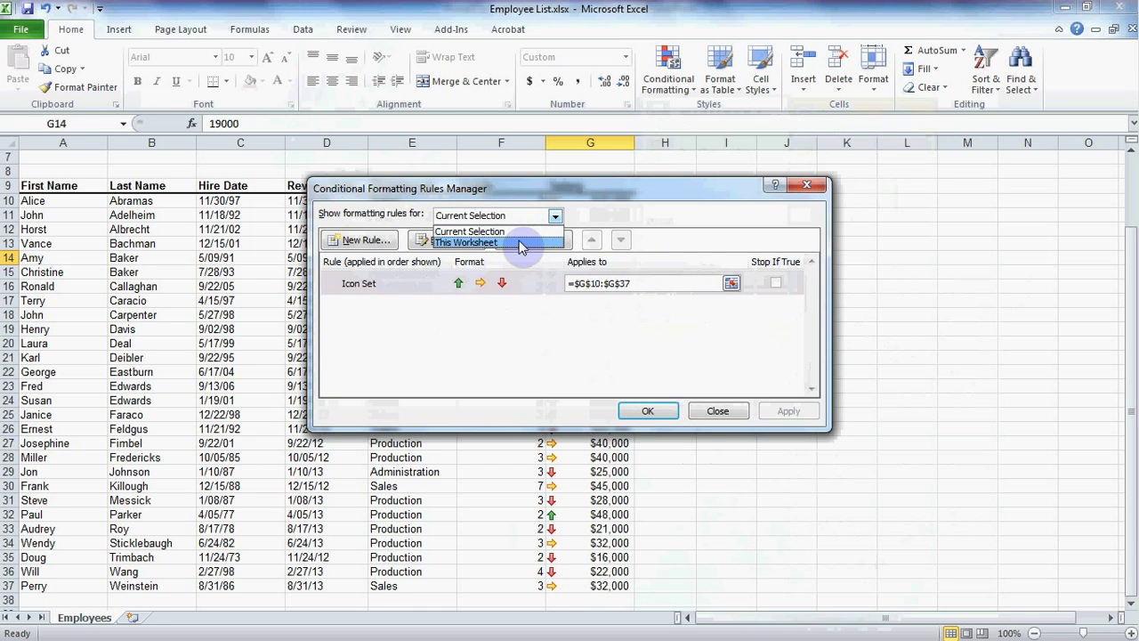
pyautogui.click(521, 243)
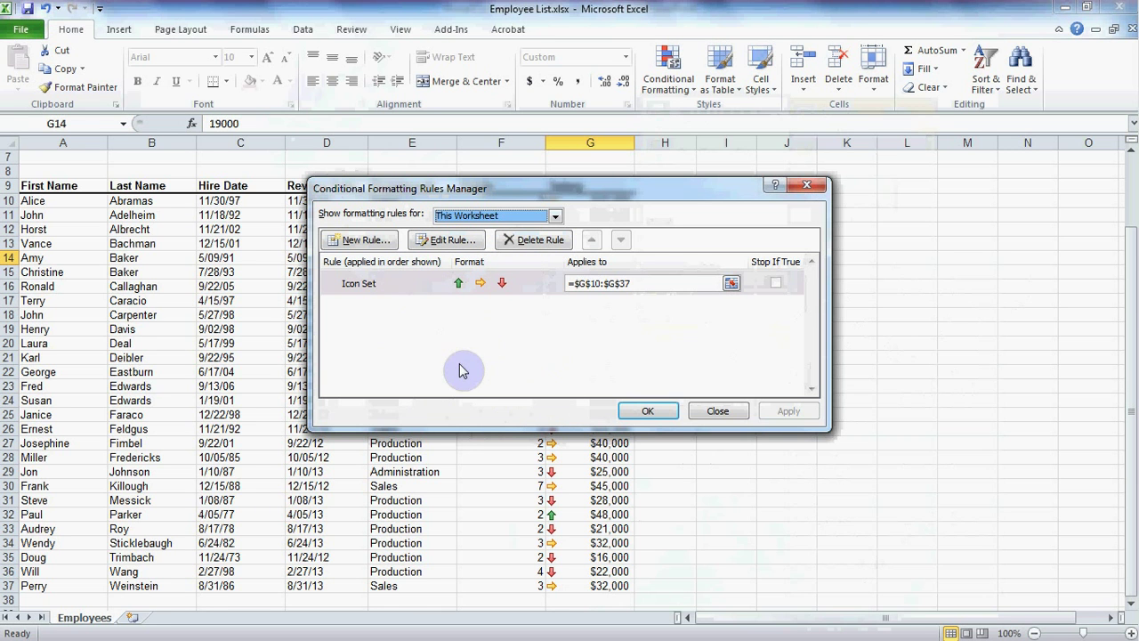
pyautogui.doubleClick(434, 285)
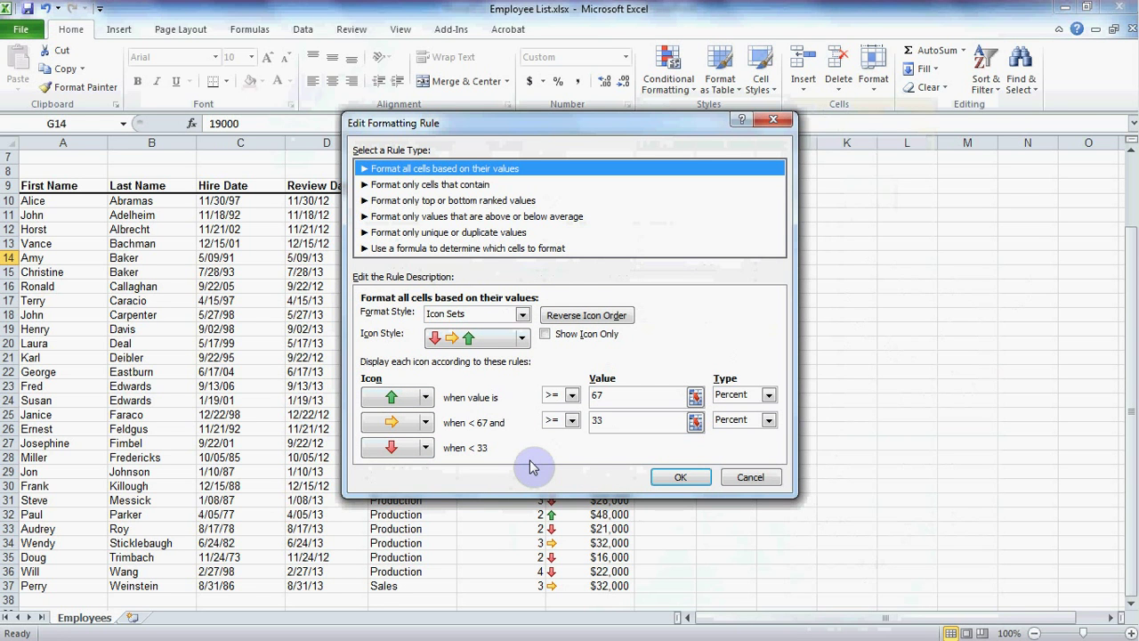
pyautogui.click(699, 478)
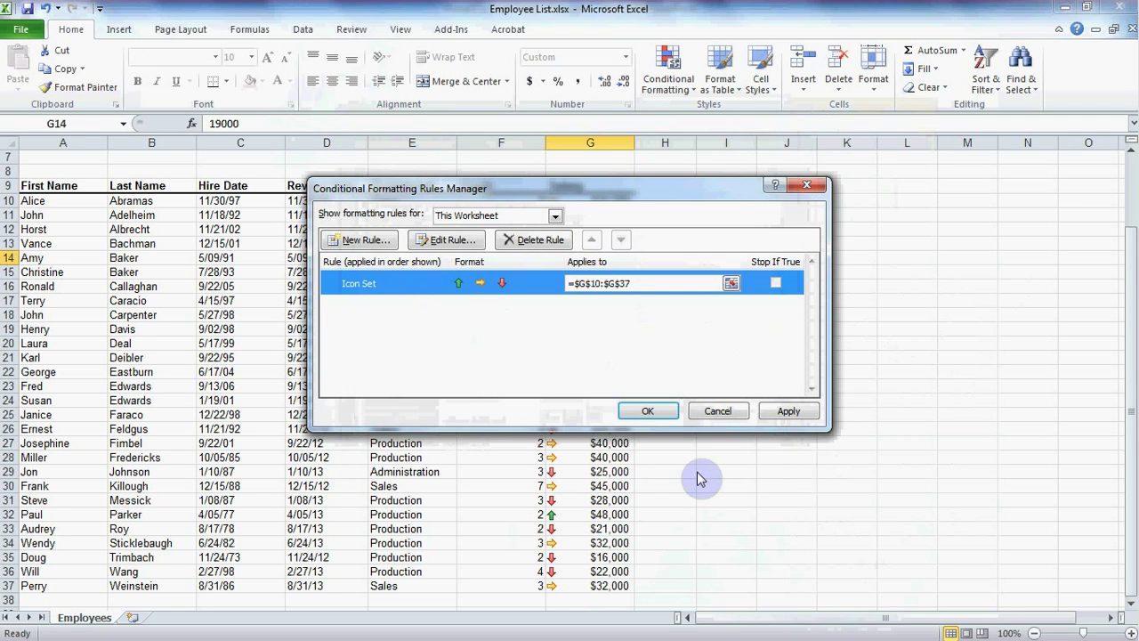
pyautogui.click(658, 411)
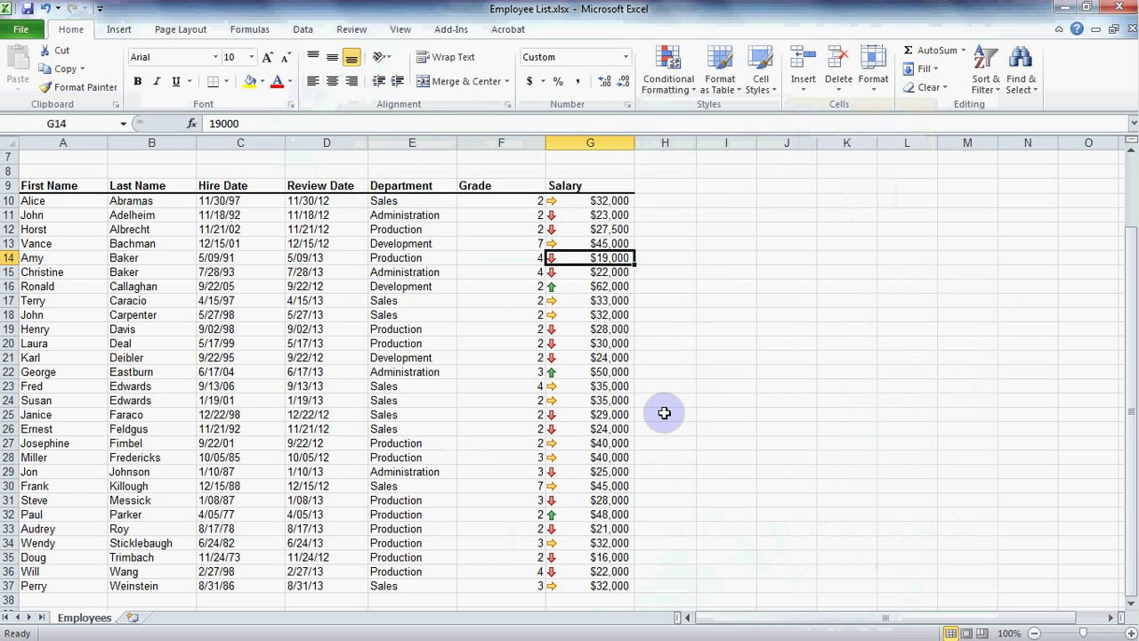